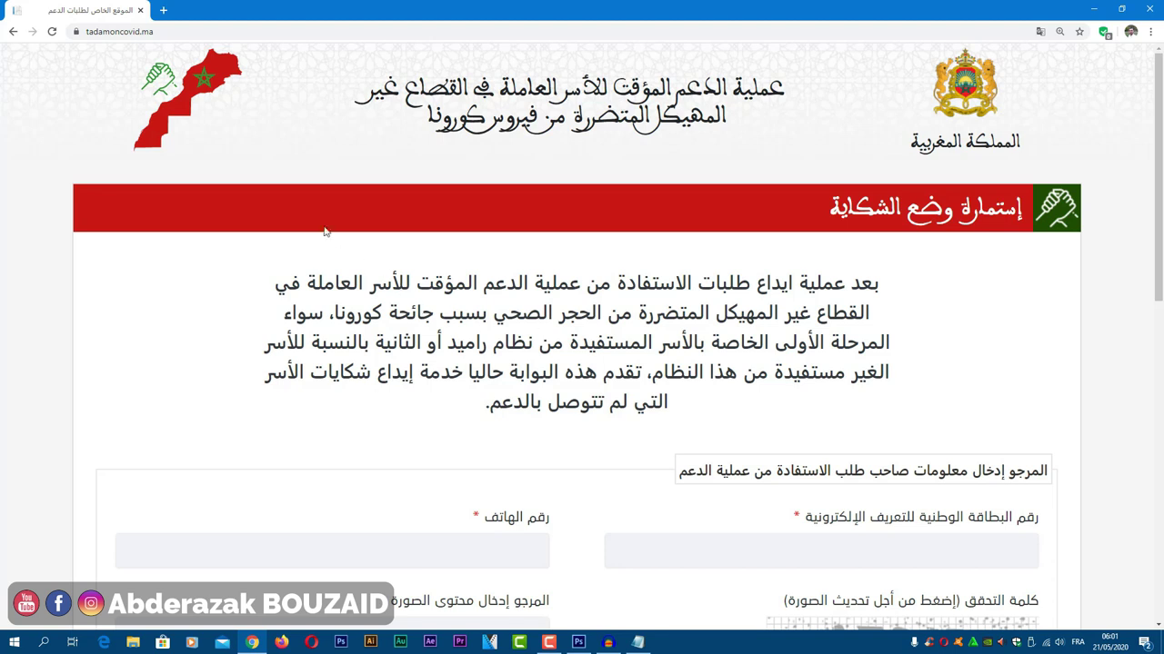
pyautogui.click(161, 31)
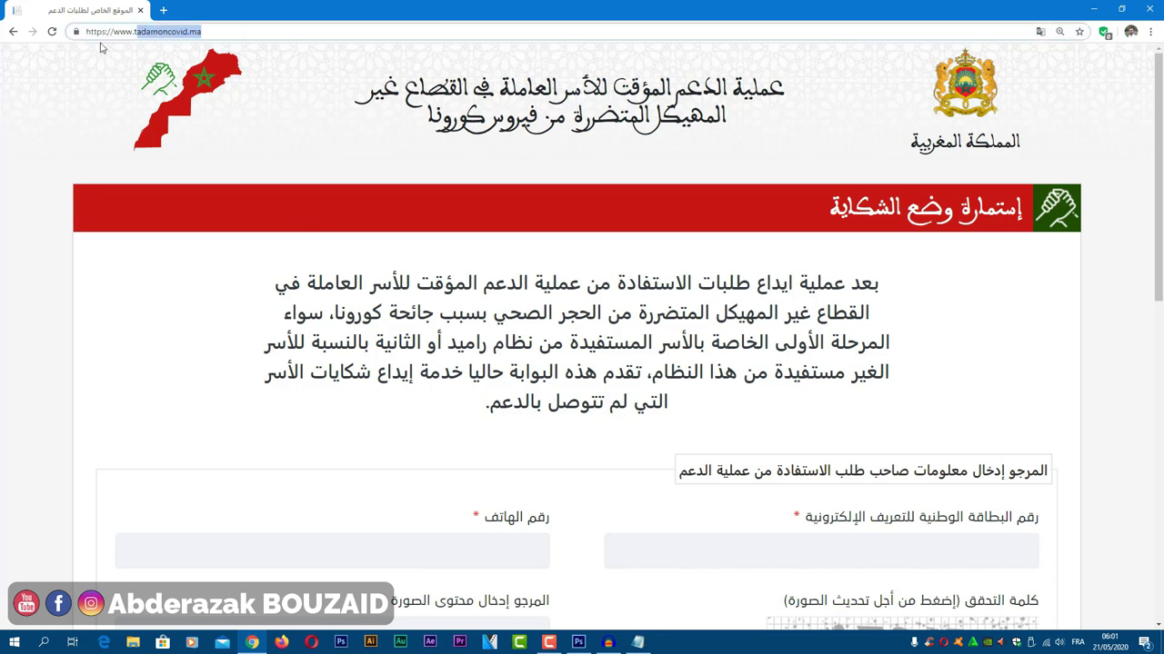
pyautogui.click(159, 69)
pyautogui.scroll(-1, 362, 221)
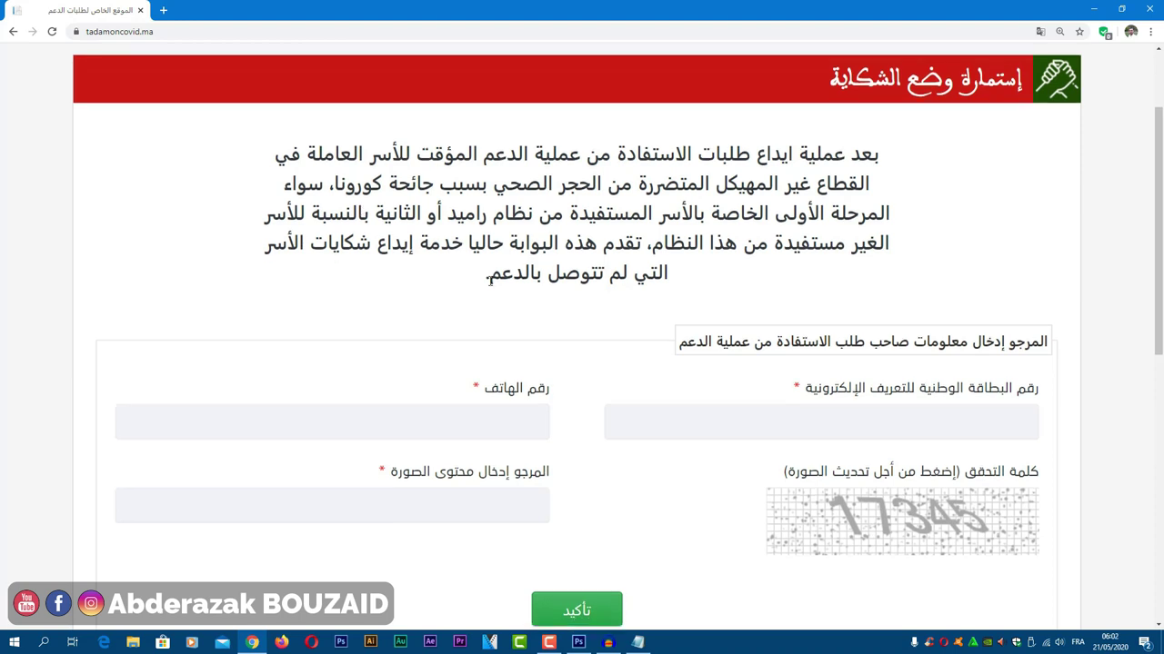
pyautogui.scroll(-1, 473, 250)
pyautogui.scroll(1, 591, 273)
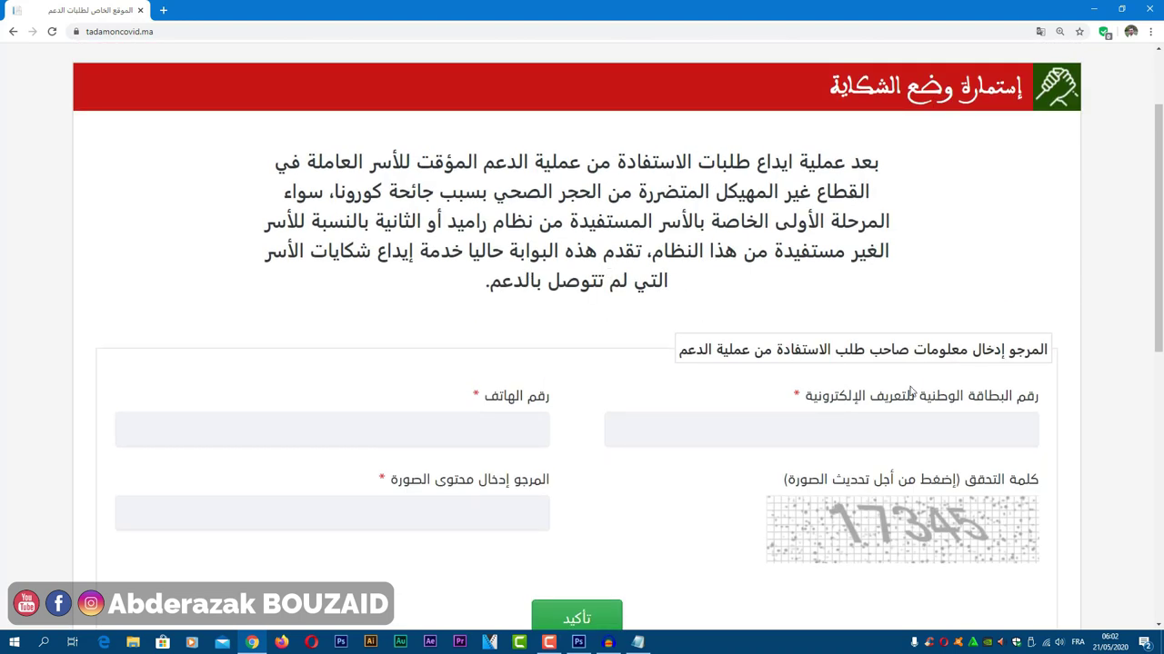
pyautogui.scroll(-1, 929, 366)
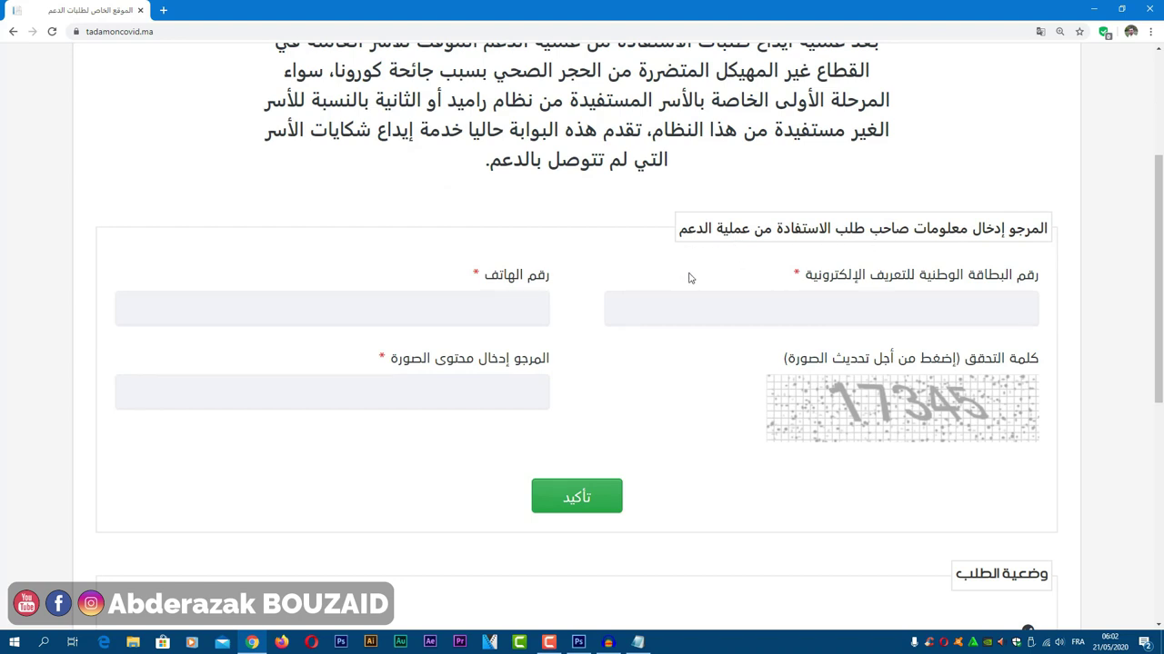
# Step: Enter the national ID card number and the phone number in the lookup form
pyautogui.click(706, 305)
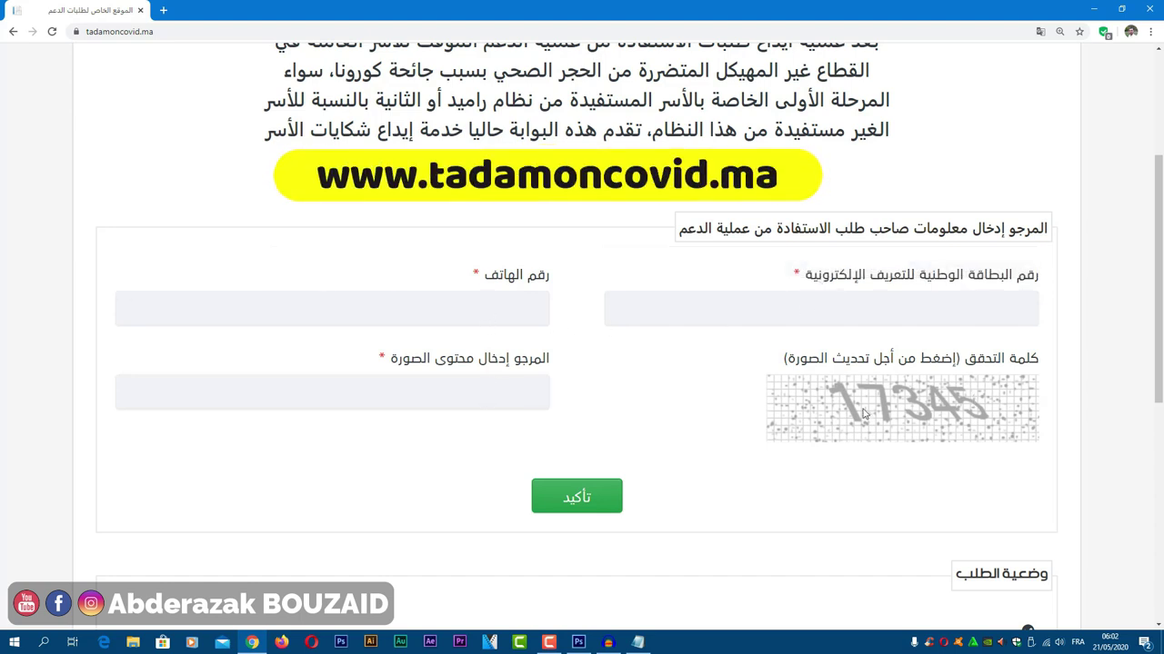
pyautogui.scroll(-3, 647, 398)
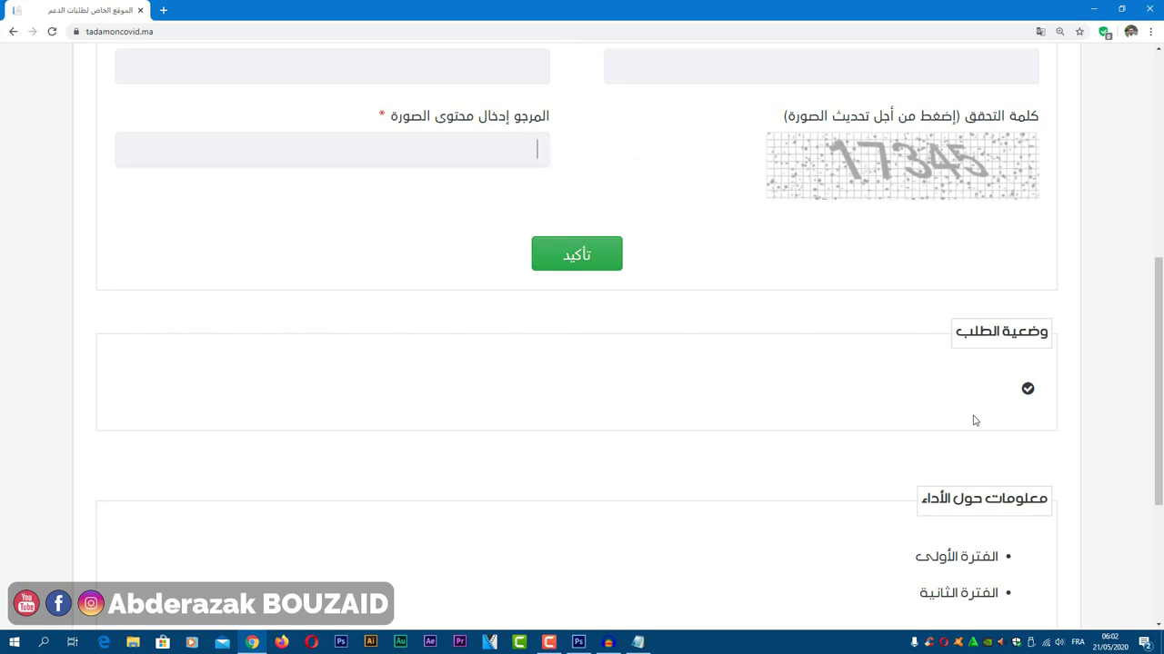
pyautogui.scroll(-2, 975, 420)
pyautogui.scroll(6, 904, 394)
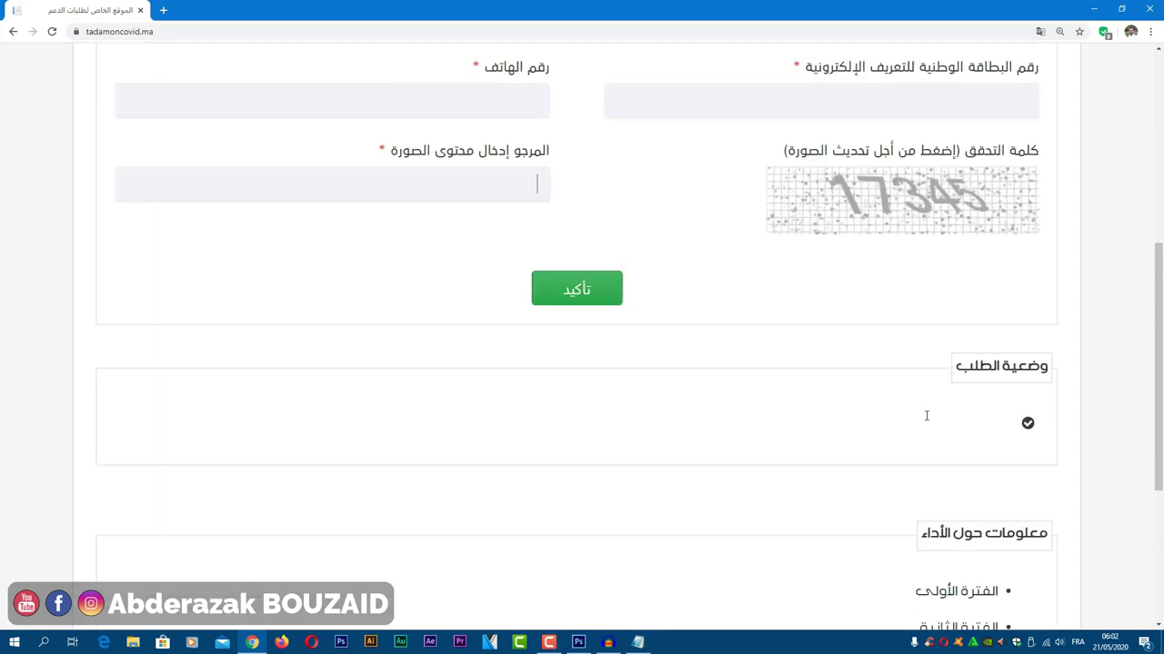
pyautogui.scroll(-2, 905, 395)
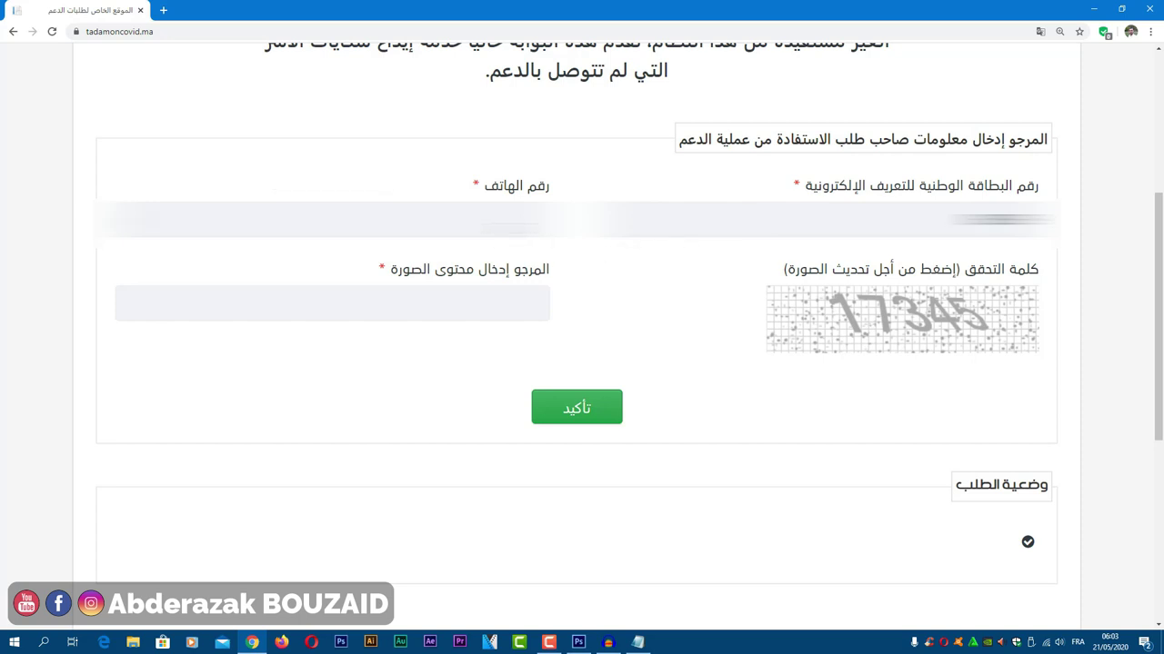
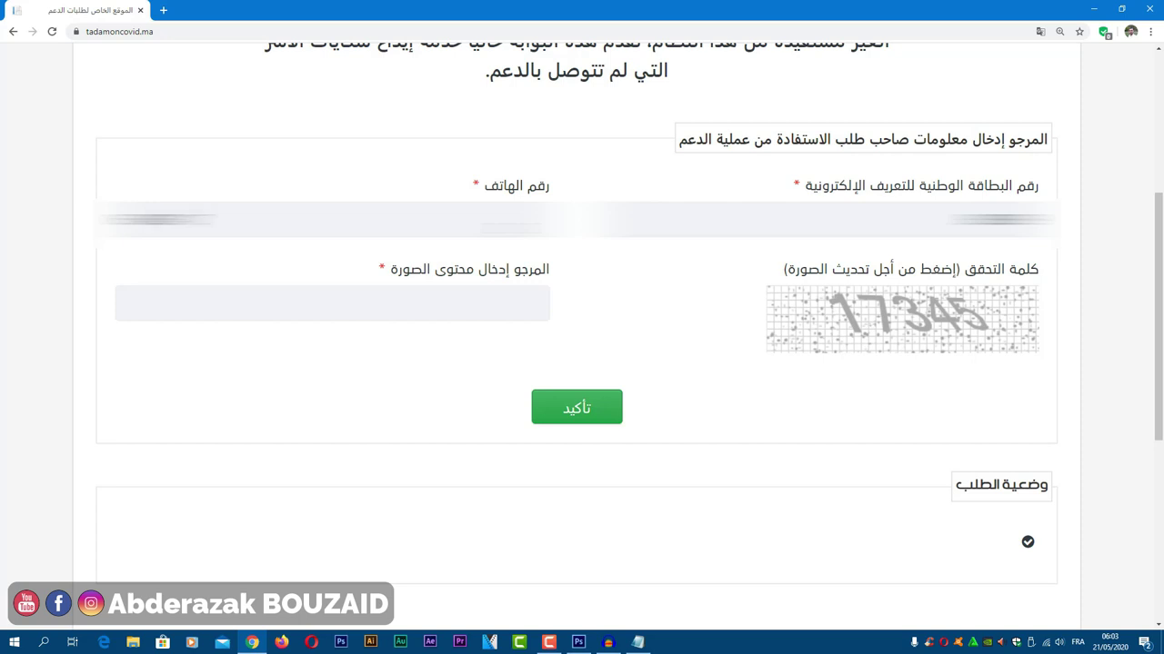
# Step: Enter captcha 17345 and submit the lookup, revealing an accepted request status
pyautogui.click(589, 422)
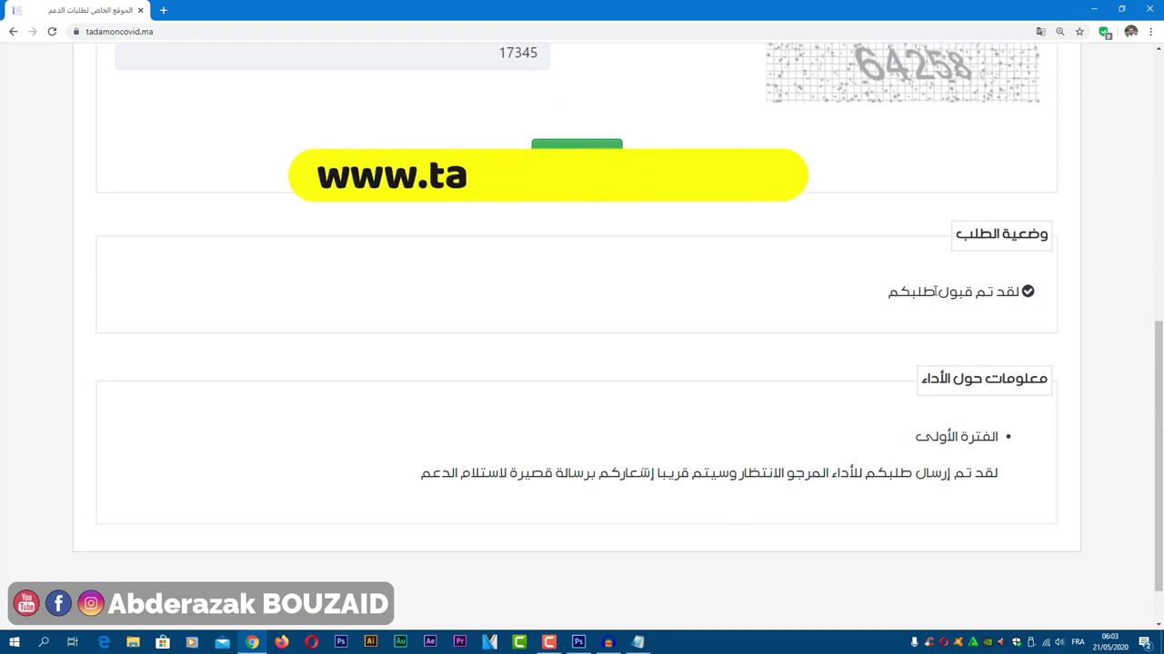
# Step: Scroll through the accepted status and payment information until a fresh form with captcha 90611 appears
pyautogui.scroll(-1, 906, 301)
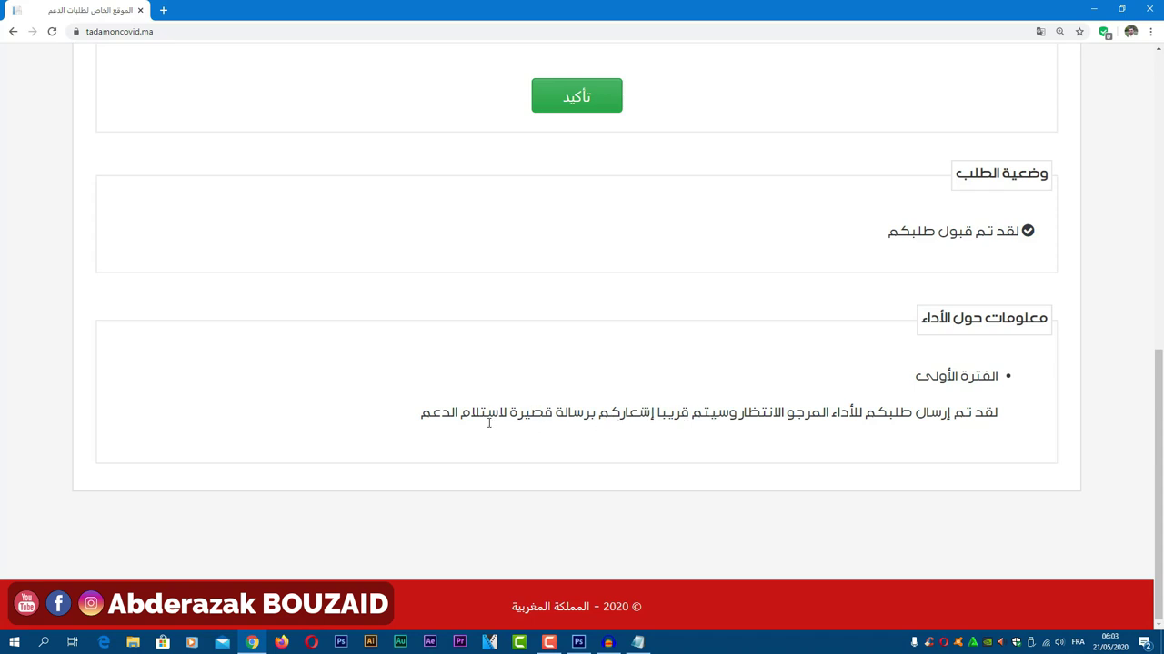
pyautogui.scroll(3, 491, 425)
pyautogui.scroll(1, 584, 412)
pyautogui.scroll(-1, 730, 424)
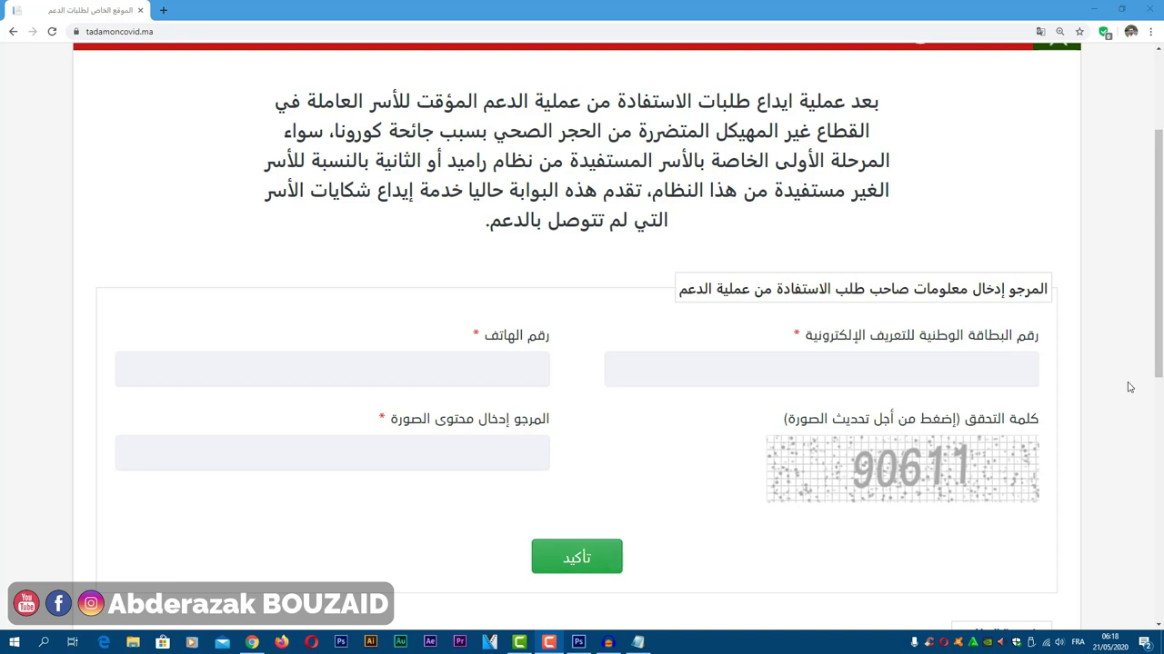
# Step: Enter another national ID number and captcha 90611, then submit the status lookup
pyautogui.click(968, 377)
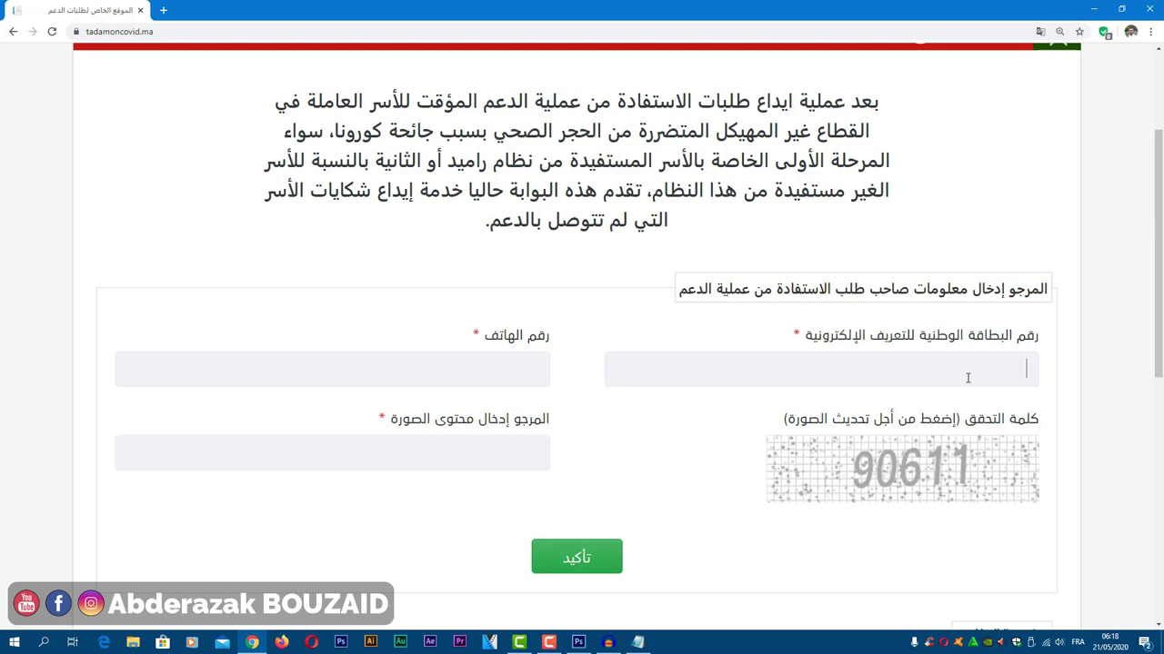
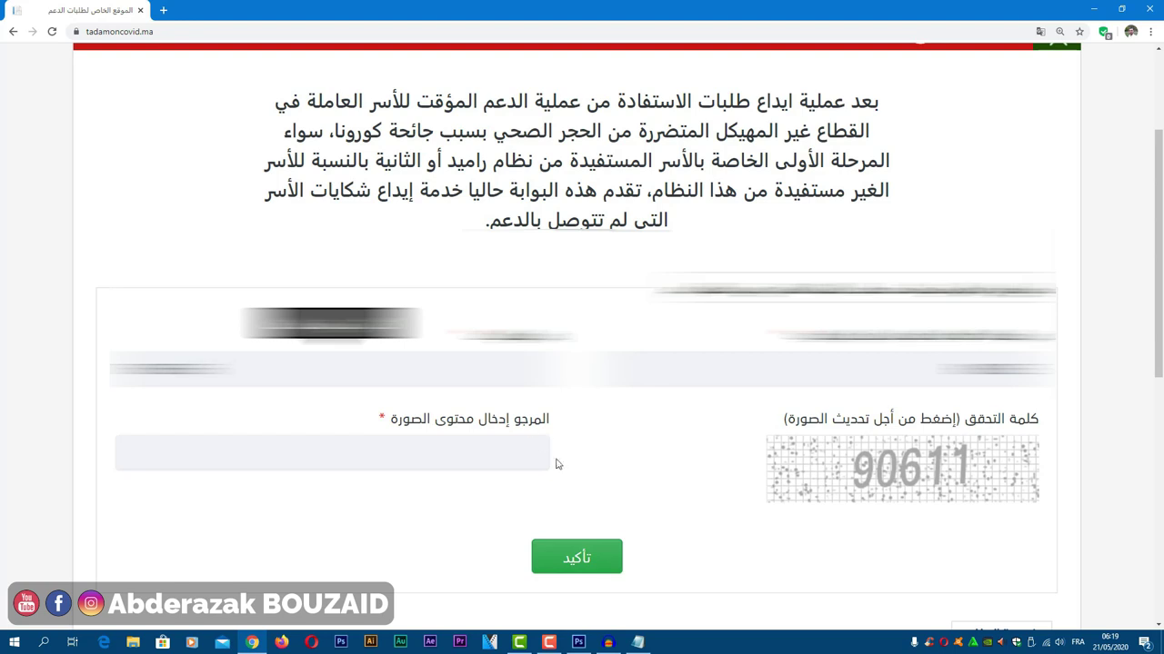
pyautogui.click(523, 451)
pyautogui.write('90611')
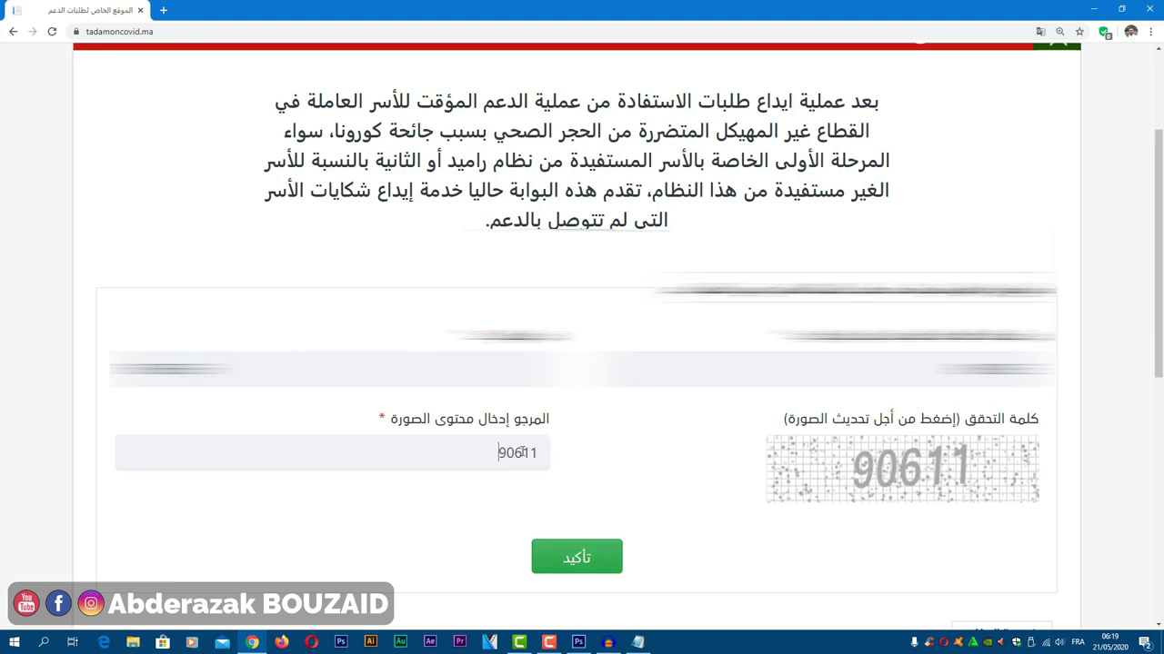
pyautogui.scroll(-1, 550, 474)
pyautogui.click(583, 440)
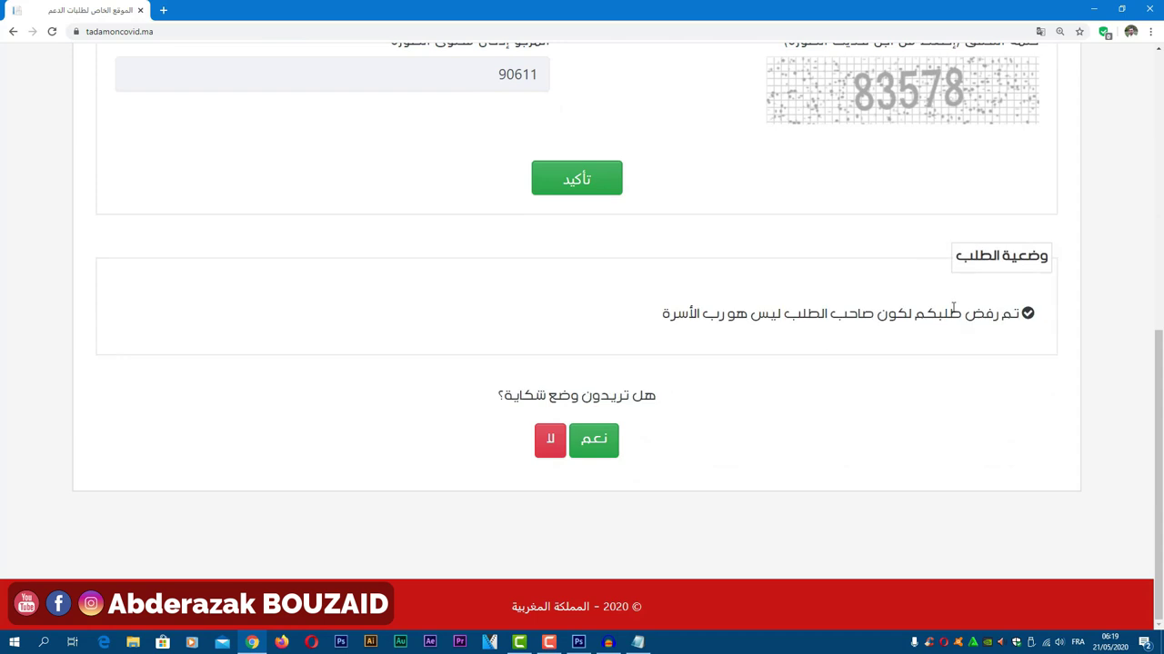
# Step: Highlight and deselect the rejection reason stating the applicant is not the head of household
pyautogui.moveTo(658, 334); pyautogui.dragTo(1012, 323)
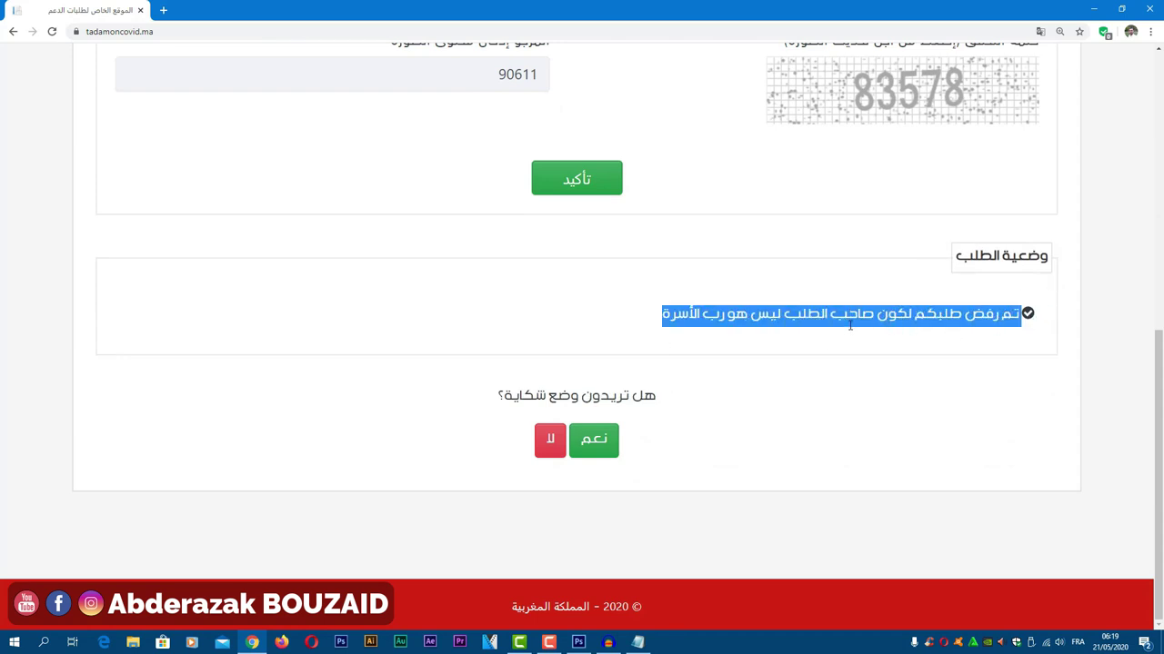
pyautogui.click(740, 336)
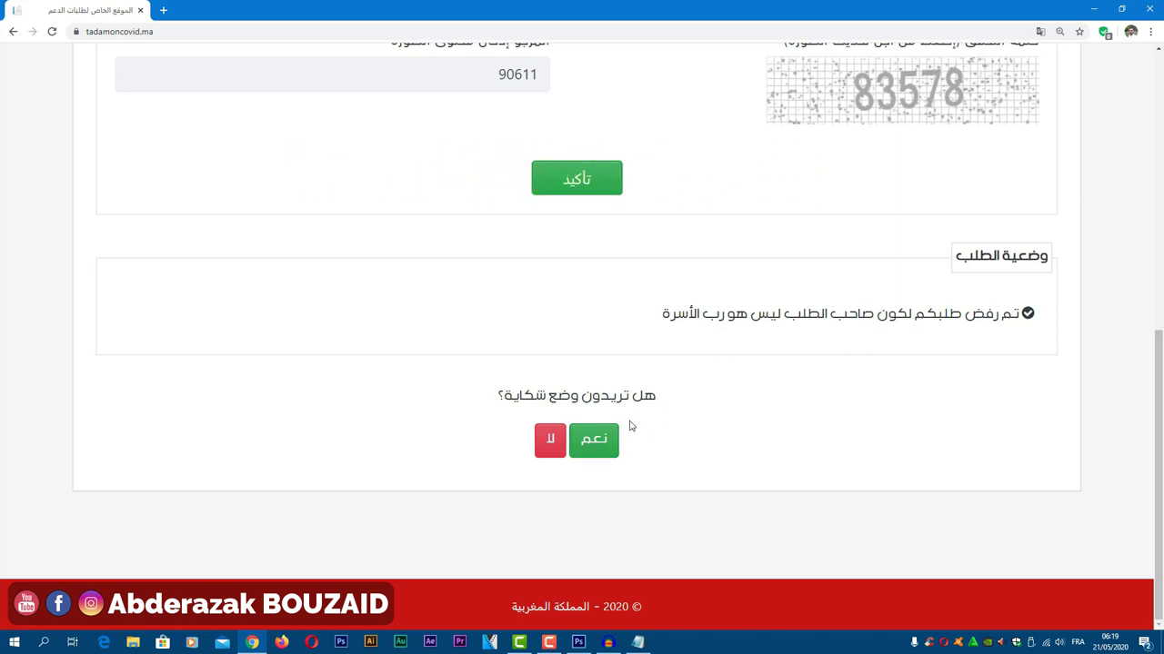
pyautogui.moveTo(644, 330); pyautogui.dragTo(1041, 303)
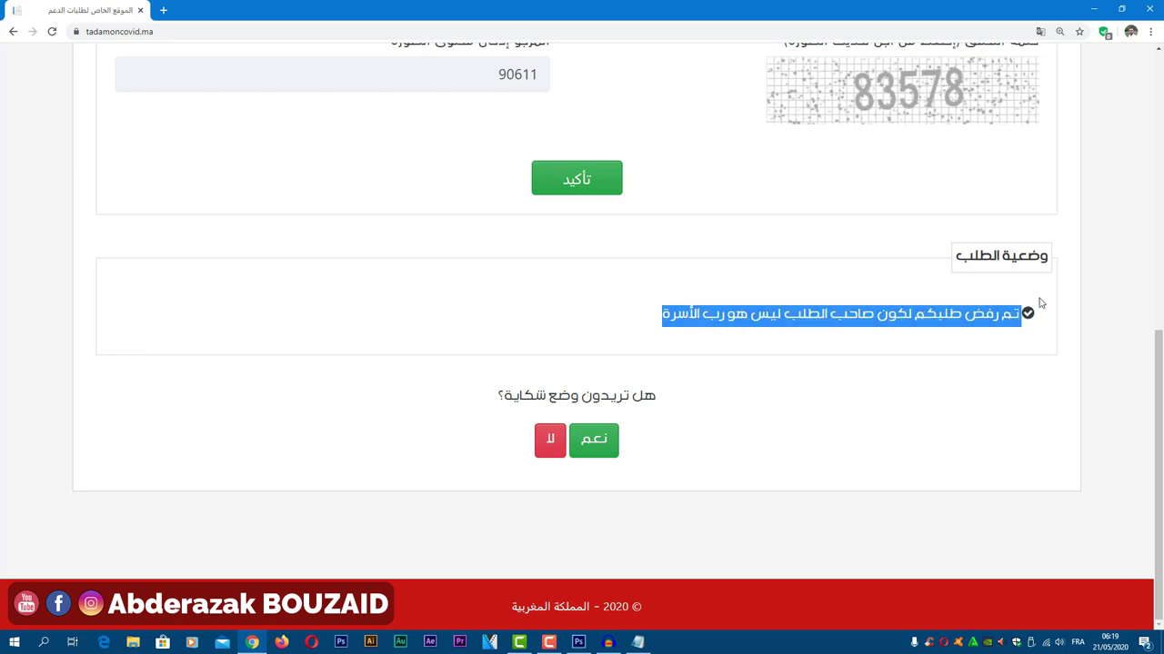
pyautogui.click(837, 325)
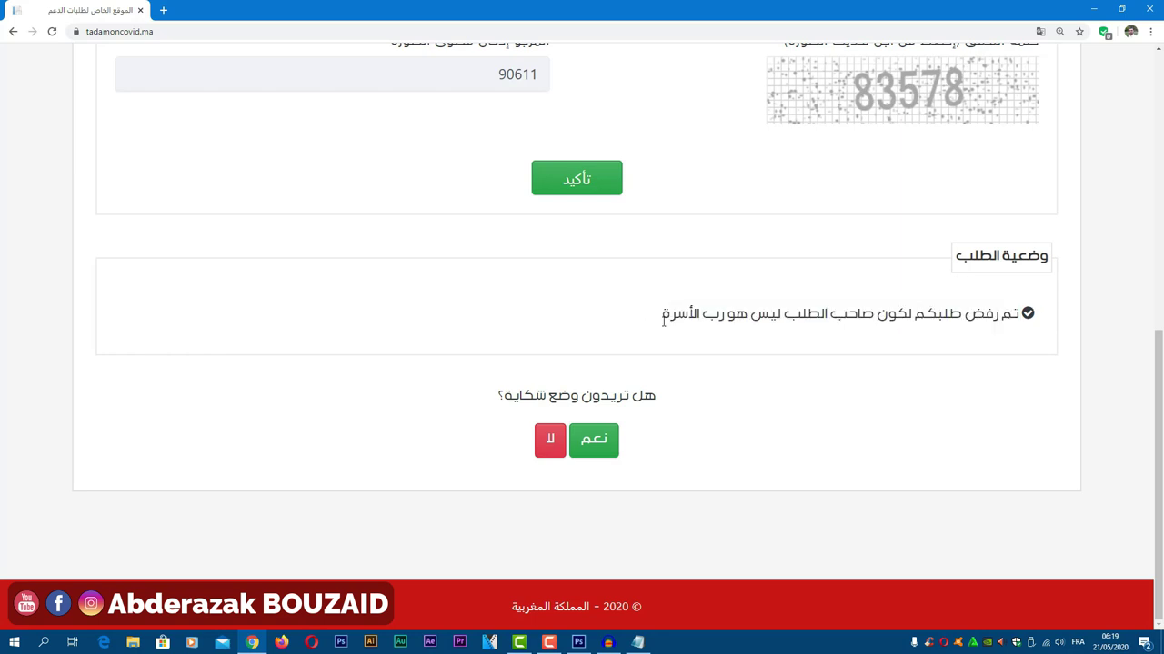
pyautogui.moveTo(663, 318); pyautogui.dragTo(977, 310)
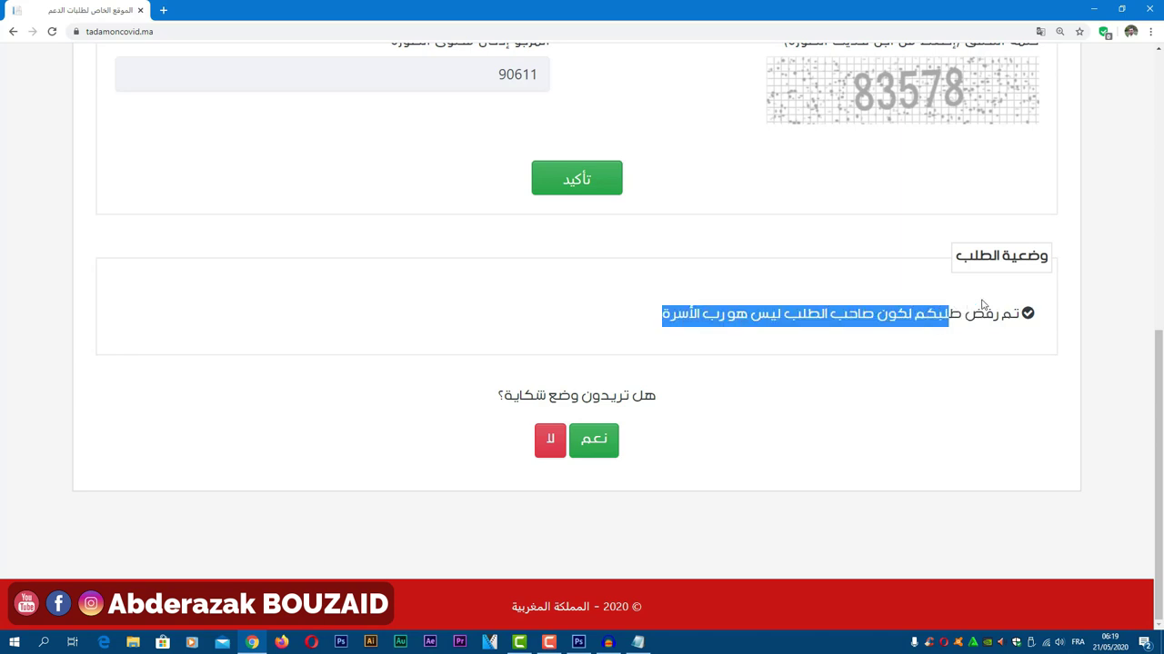
pyautogui.click(977, 311)
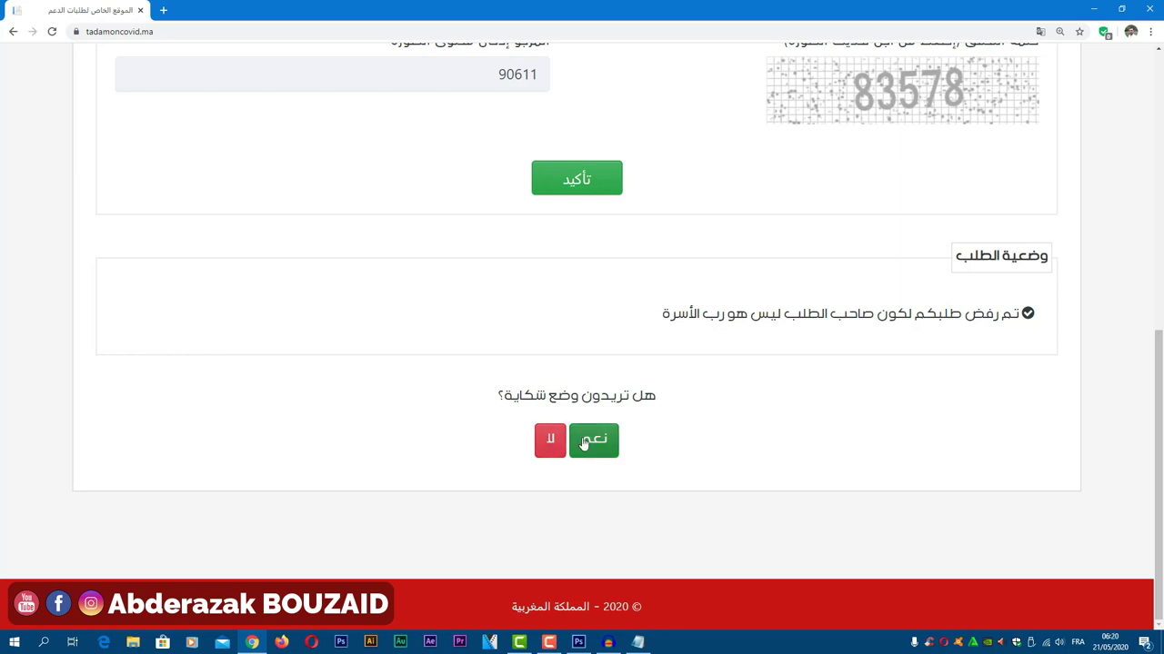
# Step: Choose نعم to file a complaint, then highlight and deselect the complaint form's instruction line
pyautogui.click(583, 443)
pyautogui.scroll(-5, 585, 442)
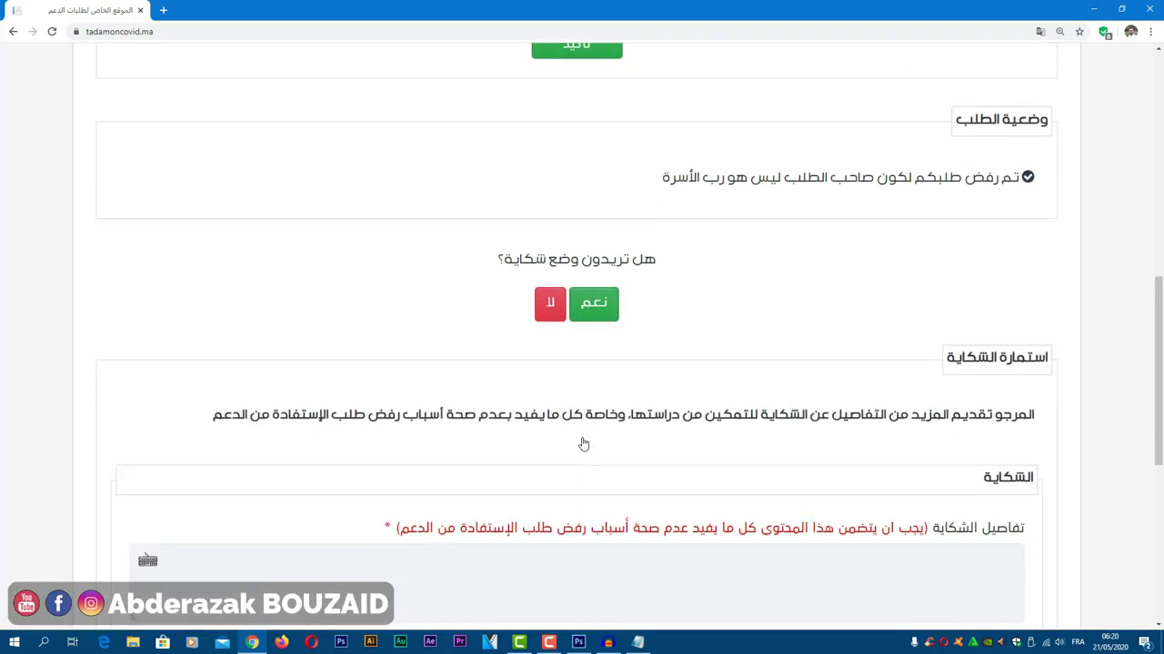
pyautogui.moveTo(1036, 115); pyautogui.dragTo(211, 132)
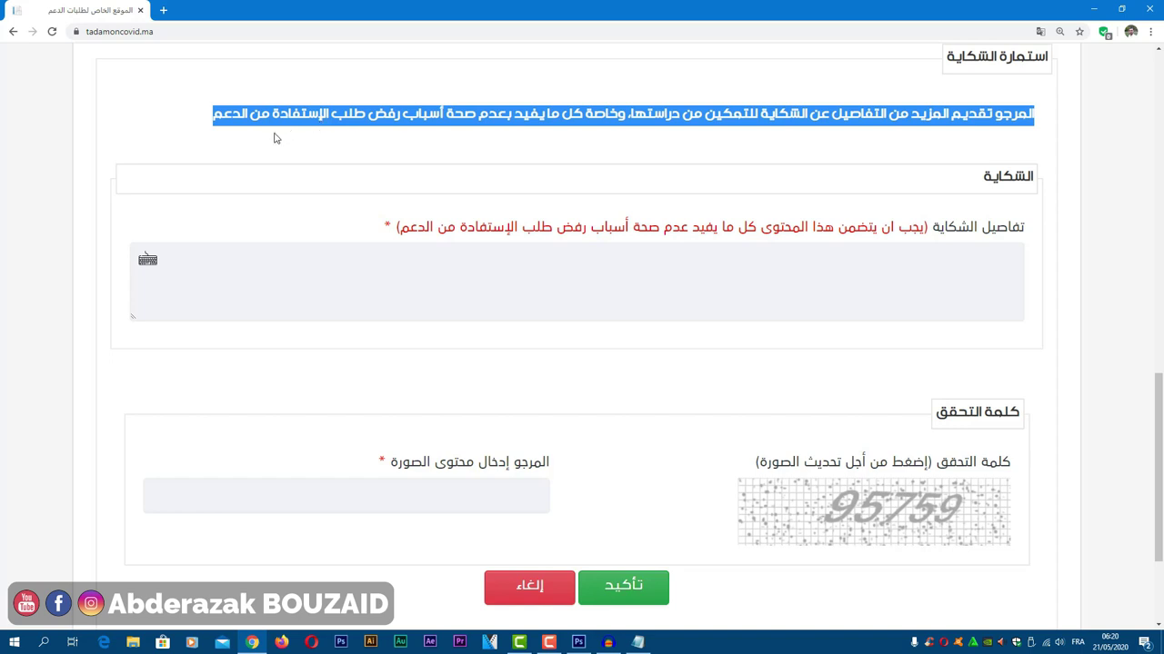
pyautogui.click(235, 121)
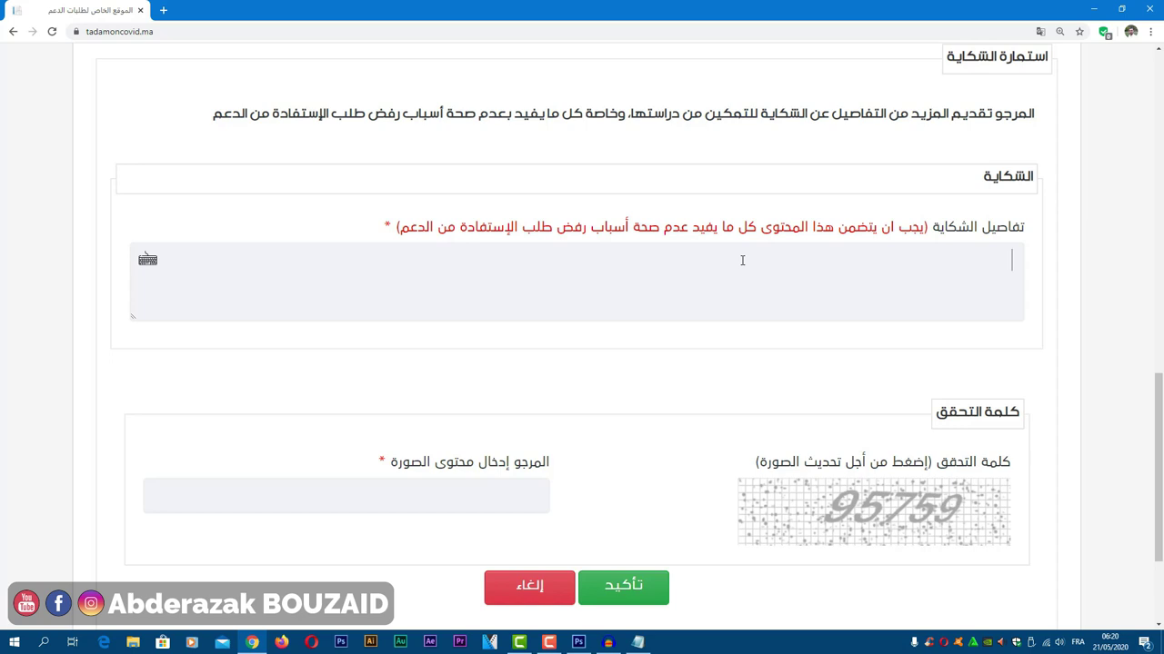
# Step: Fill the complaint form's verification code, submit the complaint, and scroll back up to the form
pyautogui.scroll(-3, 742, 261)
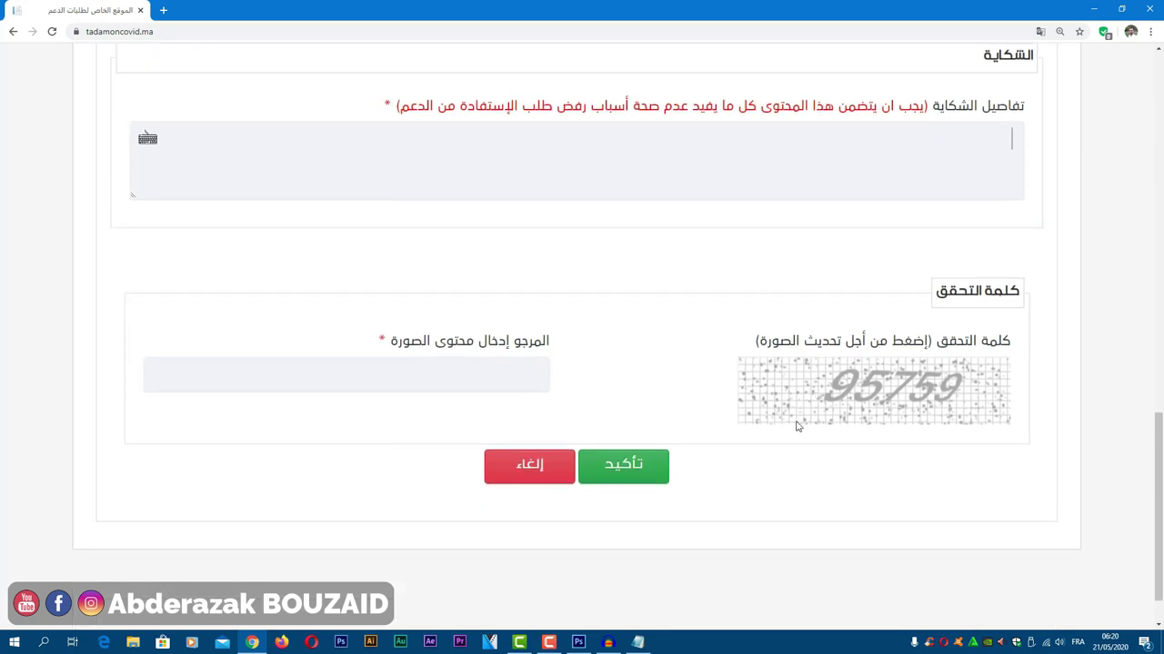
pyautogui.click(522, 373)
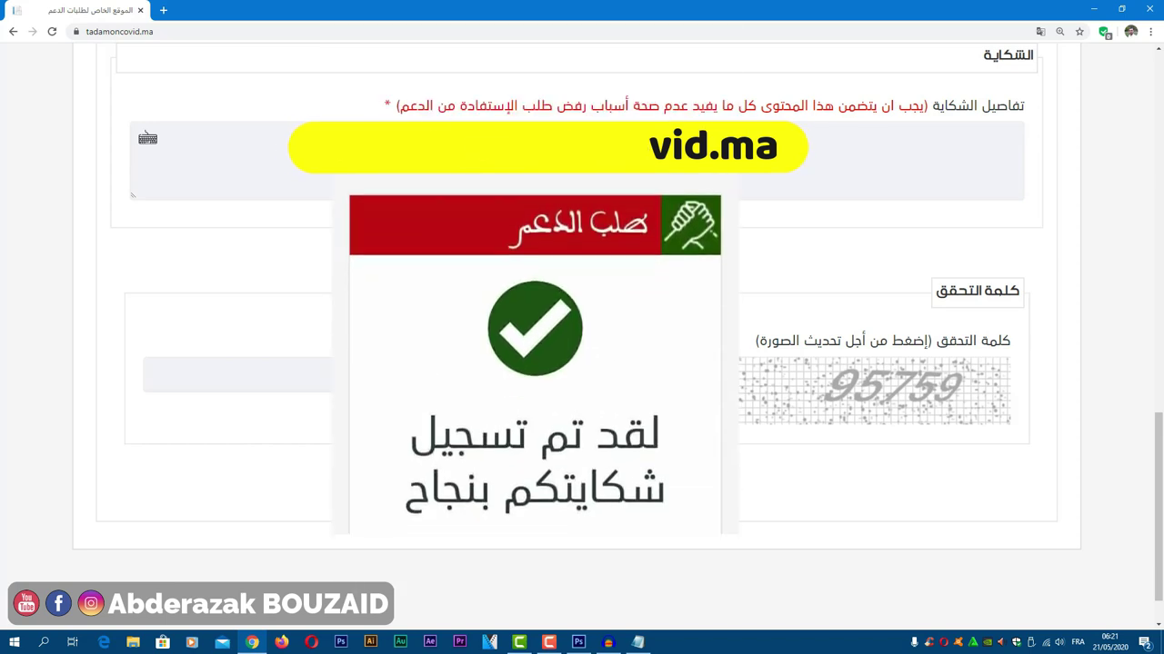
pyautogui.scroll(-1, 582, 327)
pyautogui.scroll(3, 582, 327)
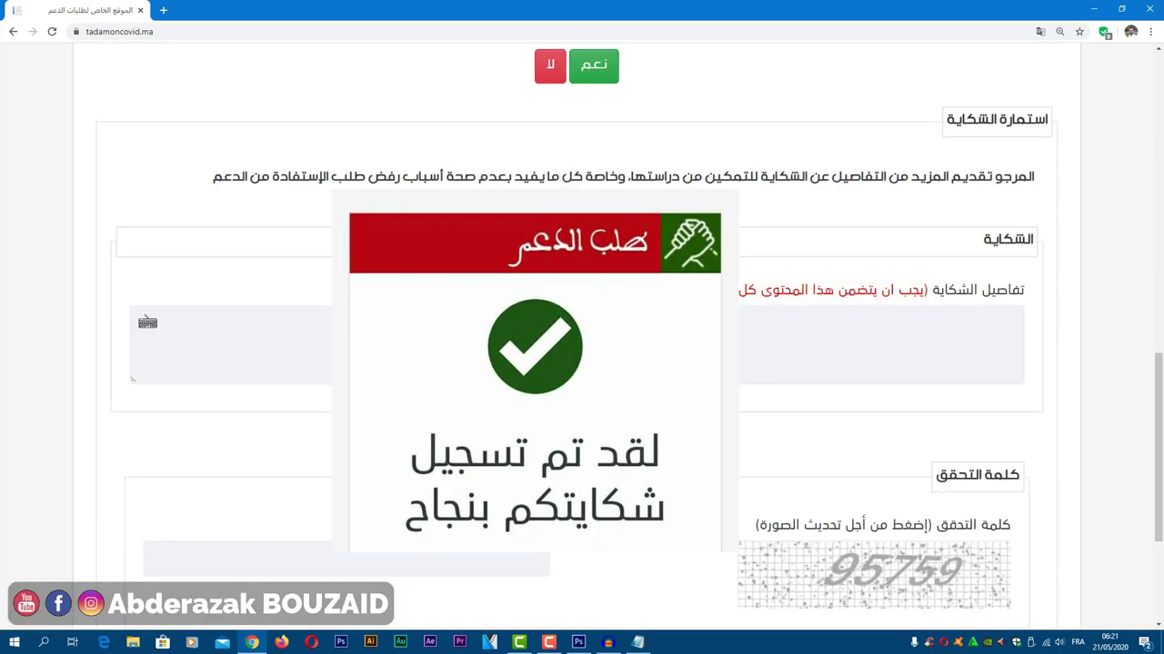
pyautogui.scroll(2, 661, 413)
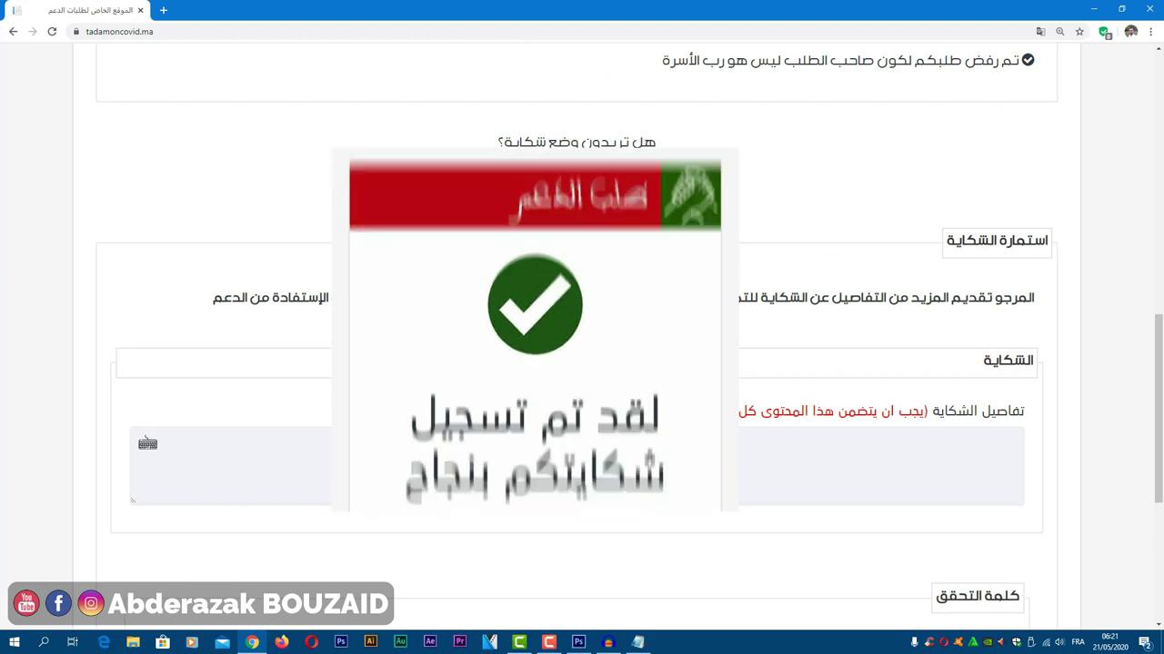